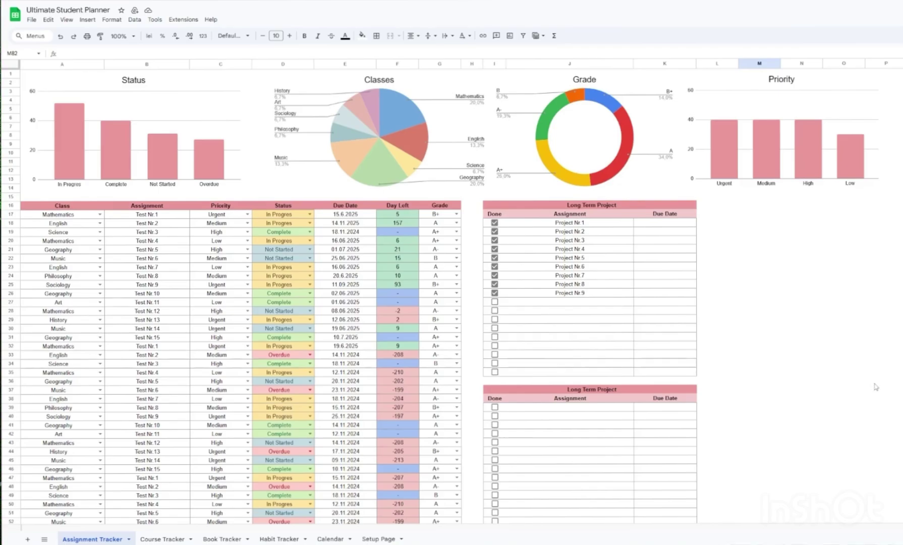
# Browse from the Course Tracker schedule to the Book Tracker sheet with its six e-book entries.
pyautogui.click(159, 540)
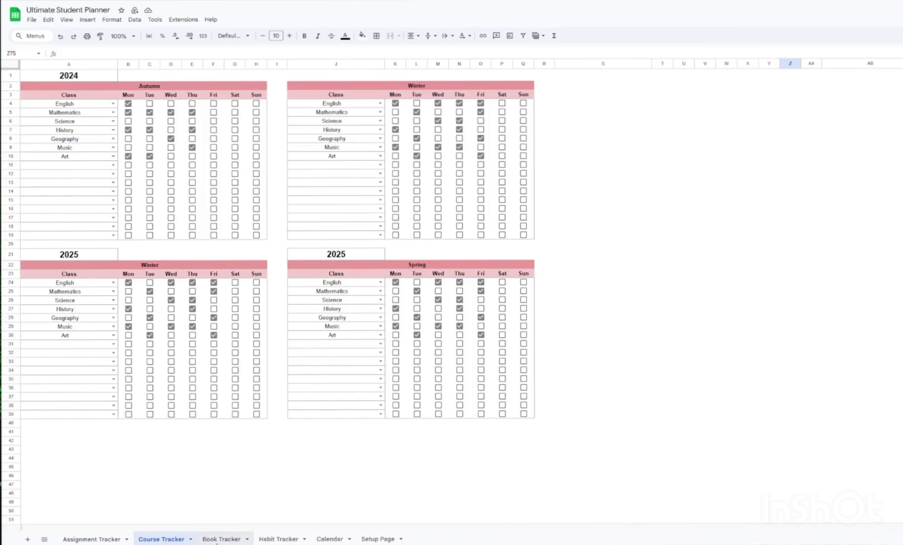
pyautogui.click(221, 538)
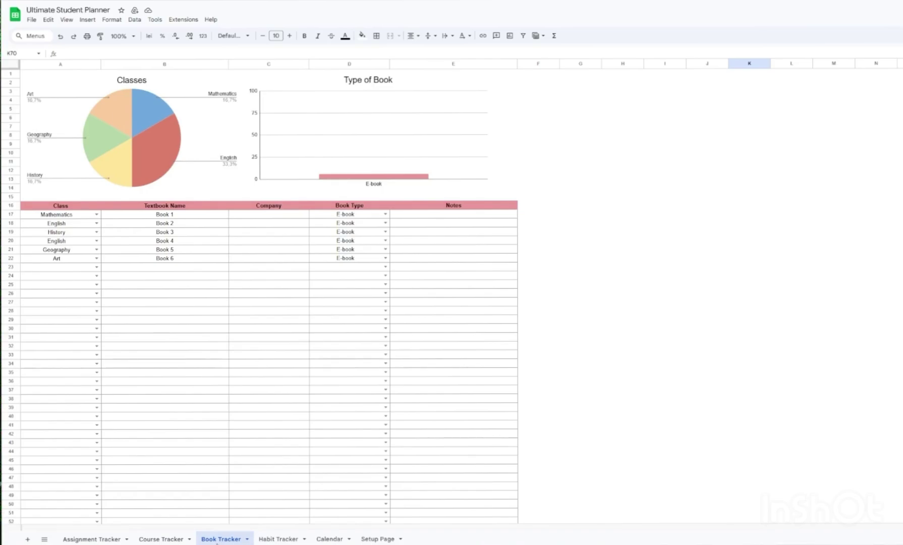
# Show the Habit Tracker sheet with monthly daily-habit checkbox grids and summary charts.
pyautogui.click(255, 542)
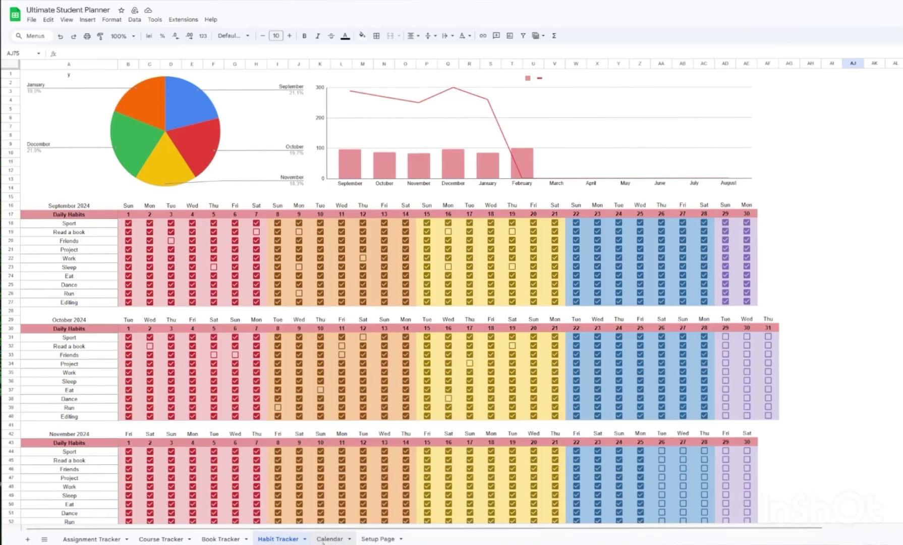
# Show the Calendar sheet with the September 2024 month grid and notes area.
pyautogui.click(329, 538)
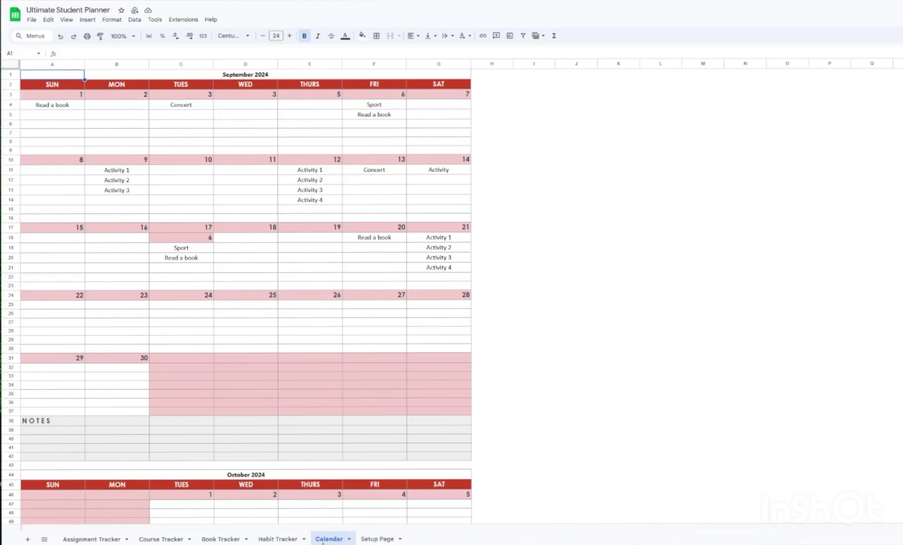
# Show the Setup Page sheet listing the Classes, Grades and Book Type options.
pyautogui.click(367, 540)
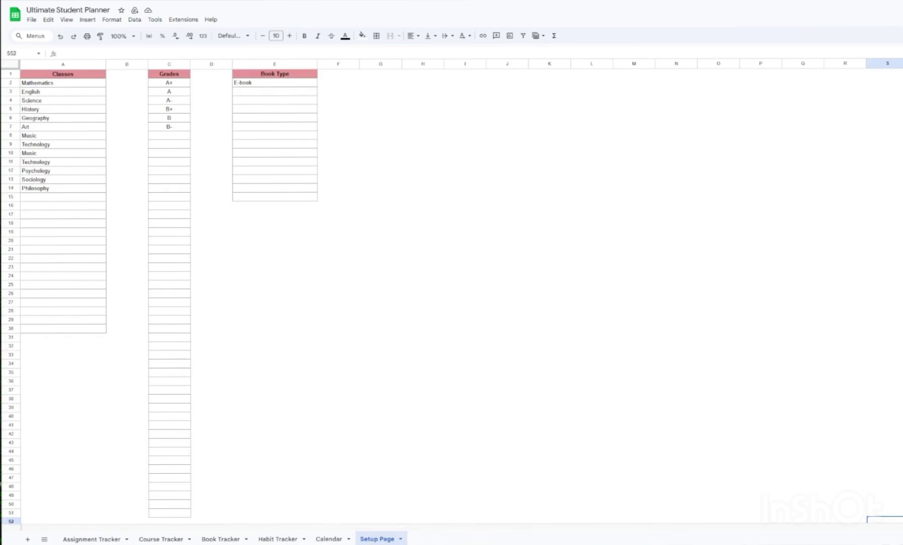
# Return to the Assignment Tracker sheet with its nine-project long-term checklist.
pyautogui.click(102, 541)
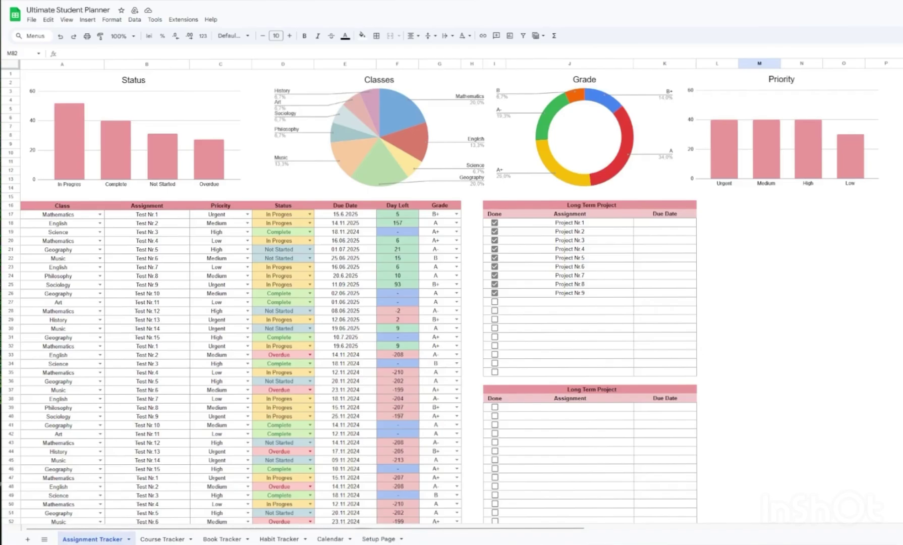